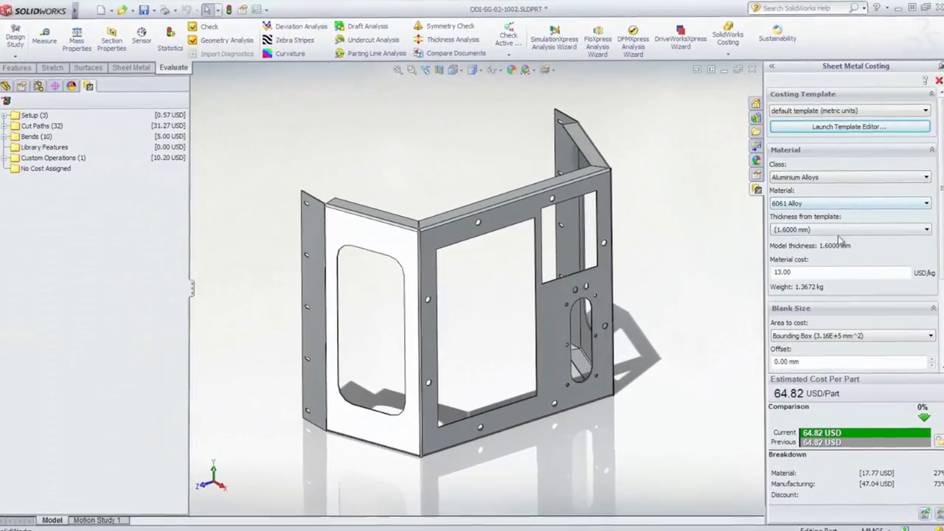
Set sheet thickness to 1.6000 mm, then inspect Cut Path 1, Cut Path 16 and edge bend costs
left_click(832, 228)
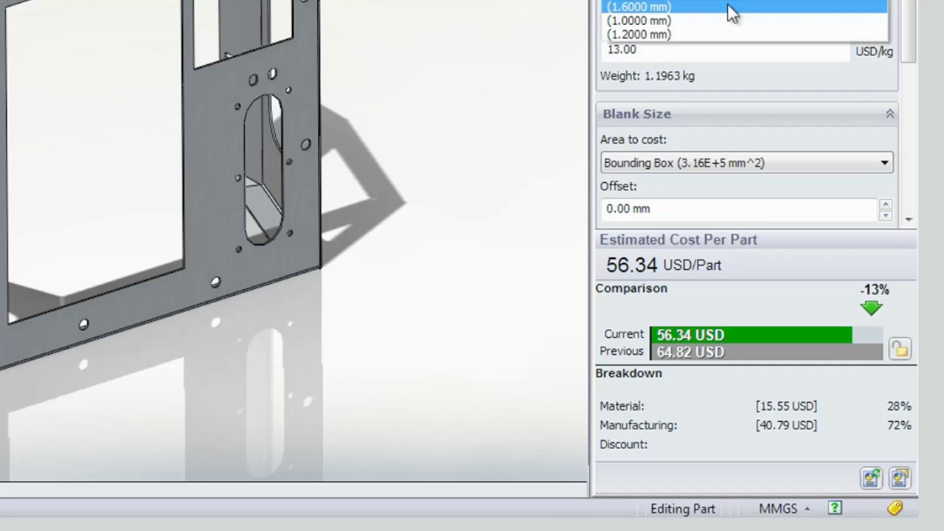
left_click(843, 249)
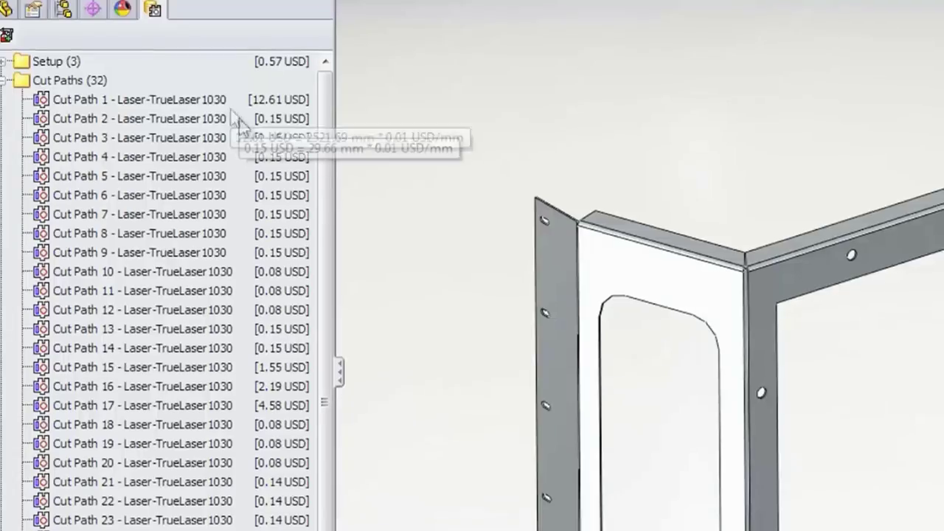
left_click(111, 135)
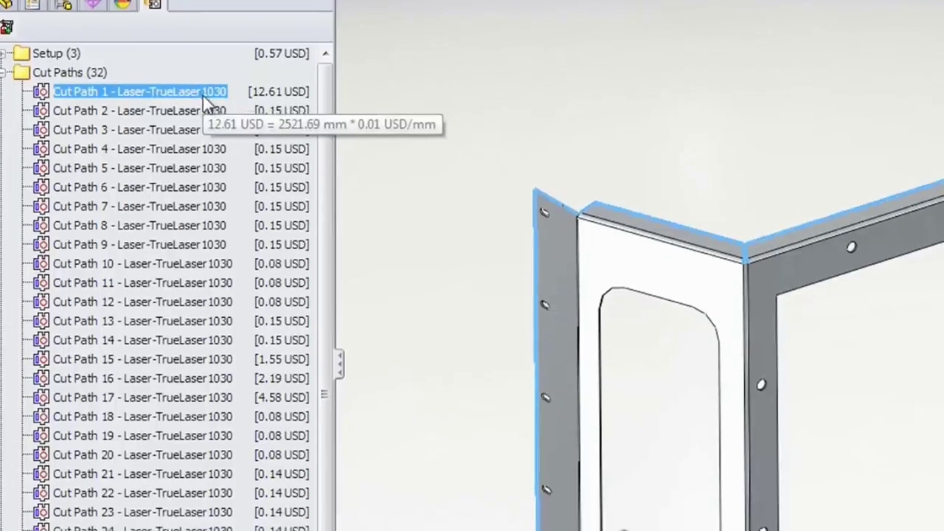
left_click(177, 333)
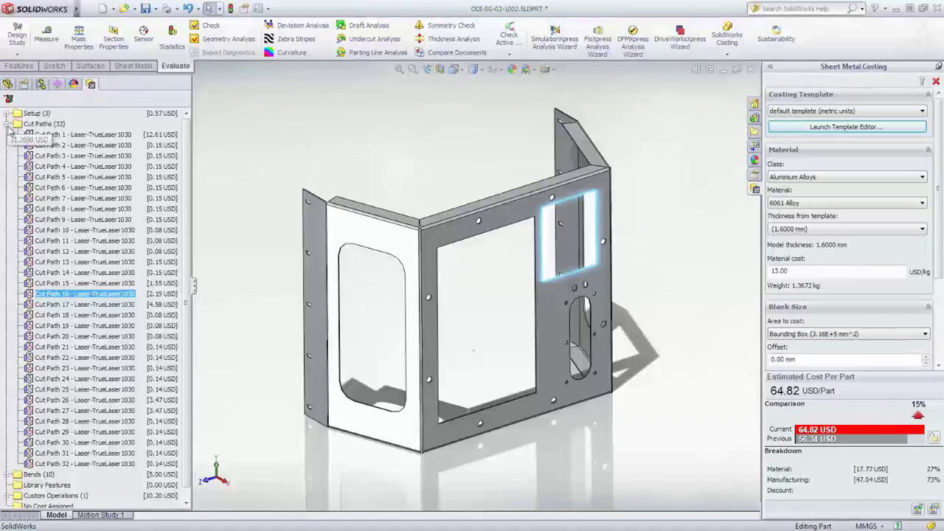
left_click(8, 125)
left_click(8, 135)
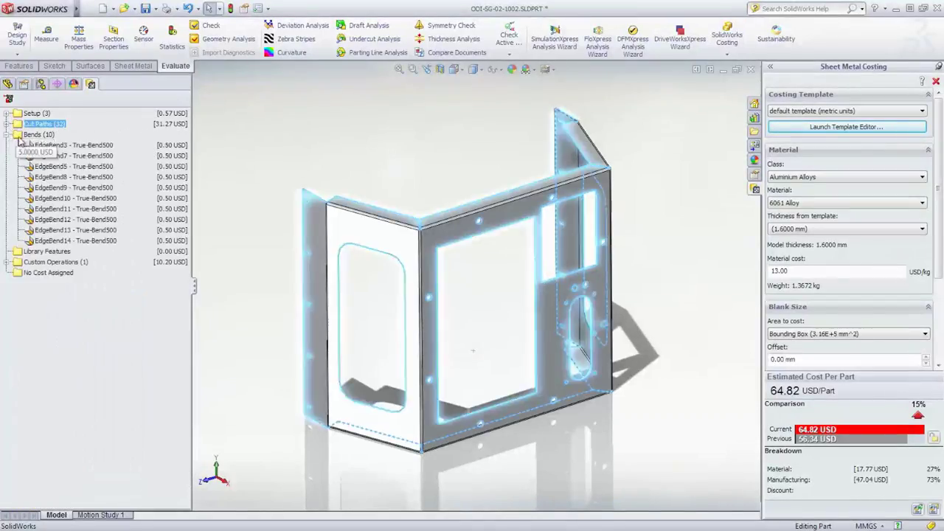
left_click(64, 155)
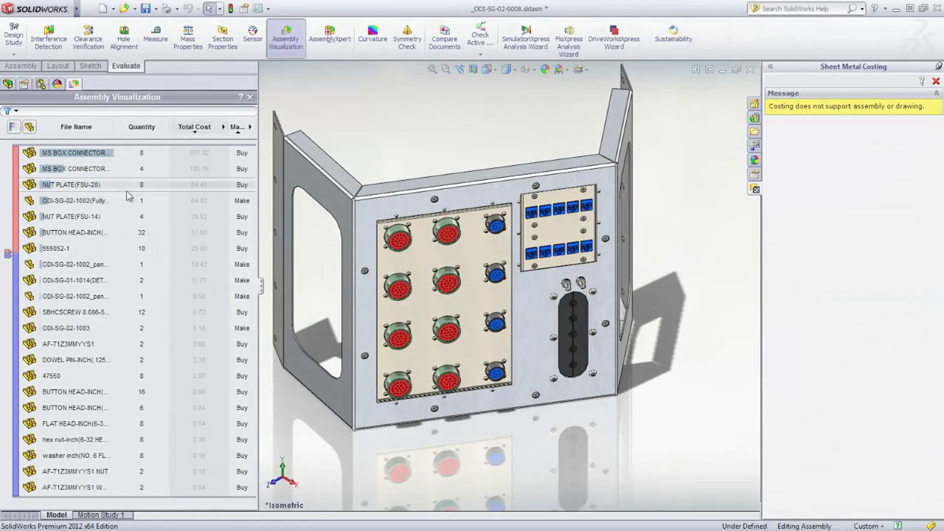
Highlight the ODI-SG-02-1002 part from the cost ranking, then clear the selection
left_click(71, 200)
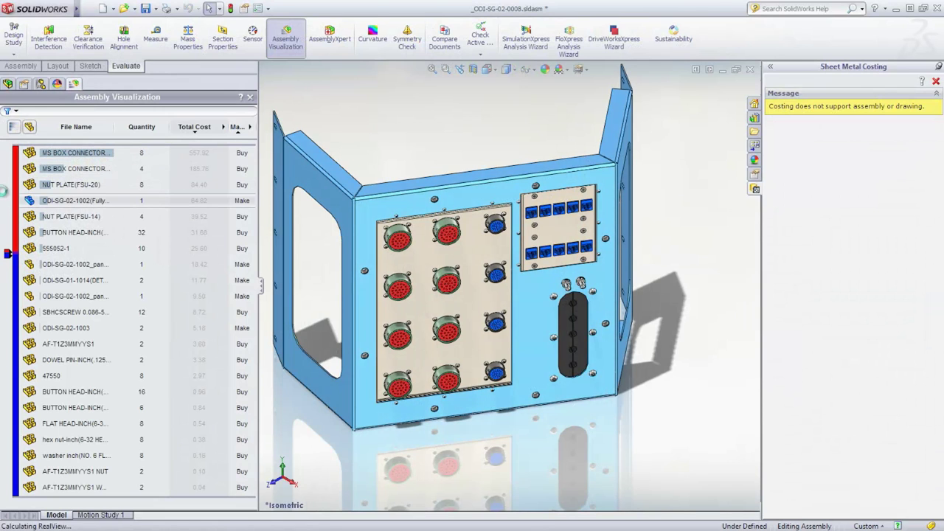
left_click(293, 121)
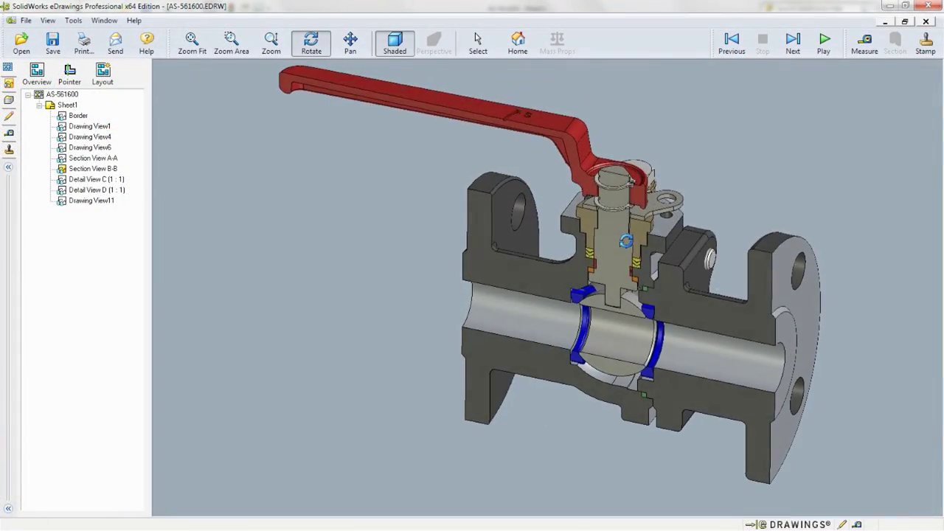
Return to the full AS-561600 drawing sheet and show the Markup tools
left_click(522, 50)
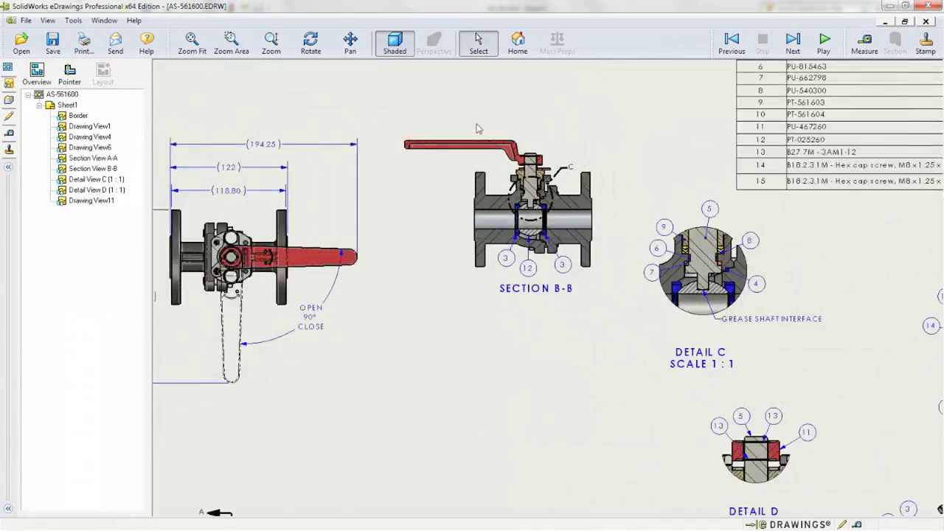
left_click(9, 121)
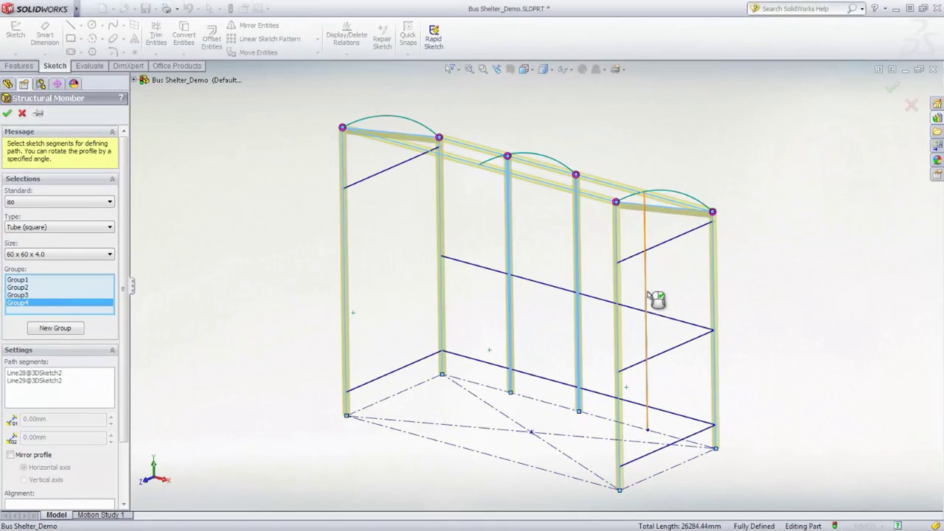
Add the vertical upright as square tube, then start a new structural member with a 20 x 20 x 2.0 profile
left_click(648, 297)
right_click(656, 299)
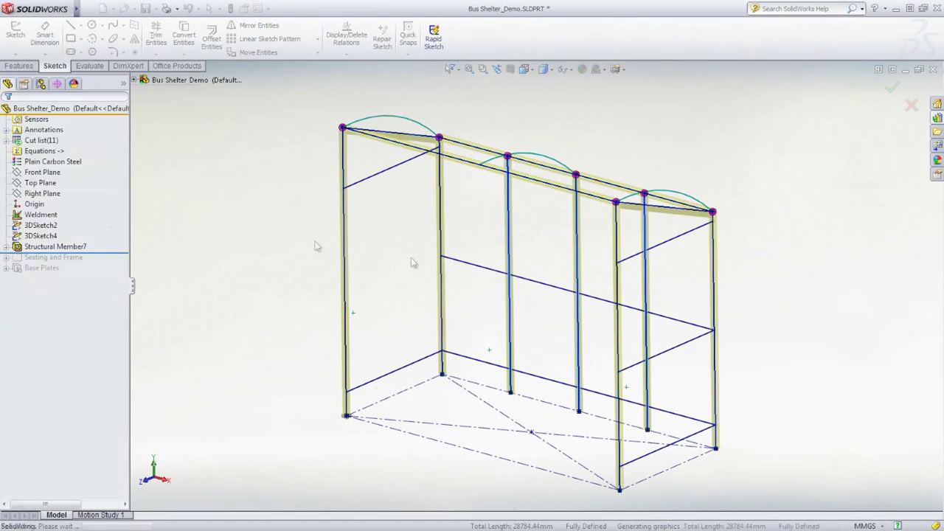
key("s")
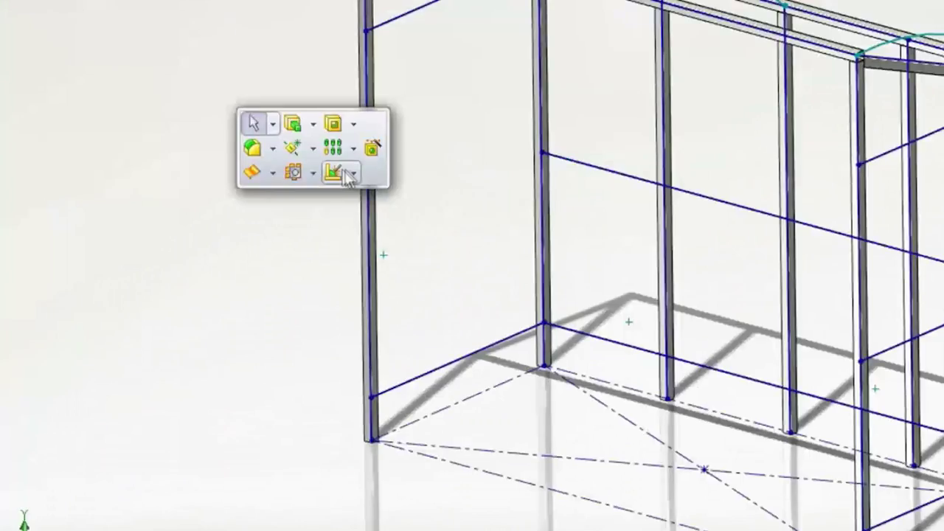
left_click(338, 270)
left_click(391, 220)
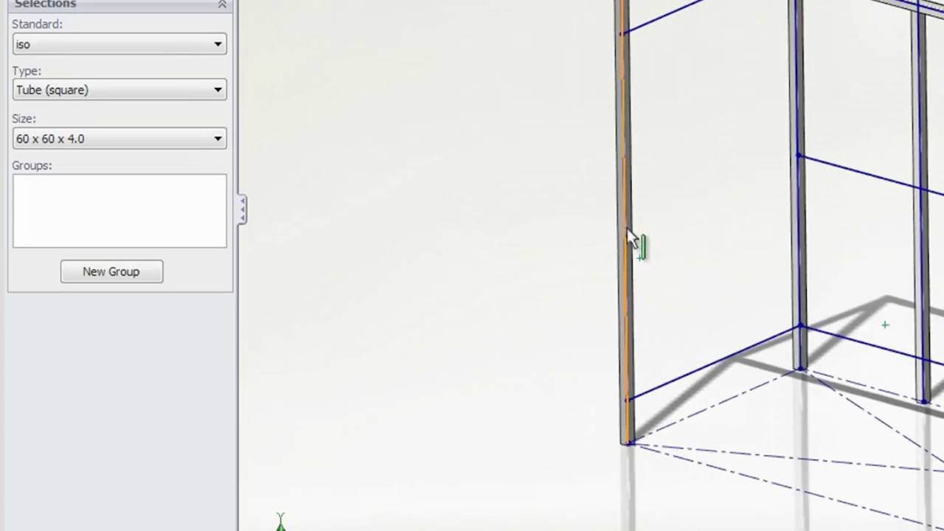
left_click(169, 142)
scroll(235, 222, "down", 10)
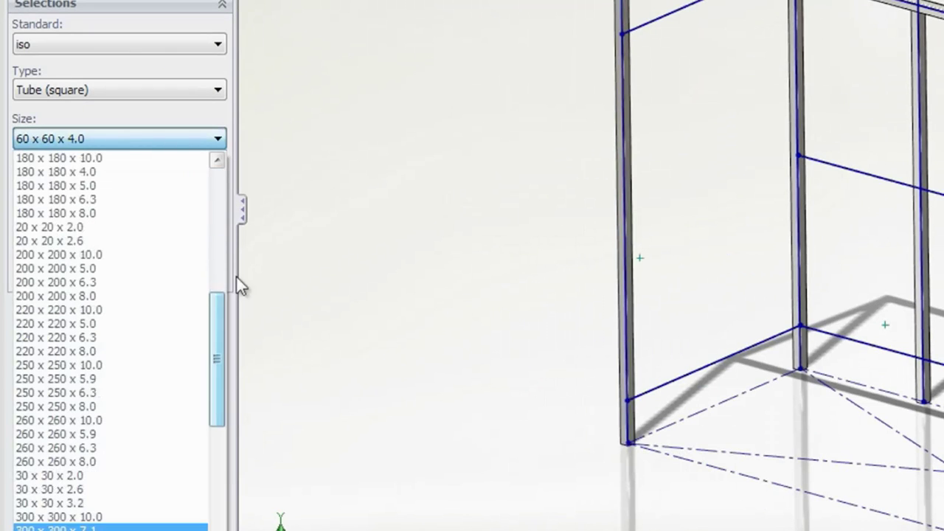
left_click(103, 234)
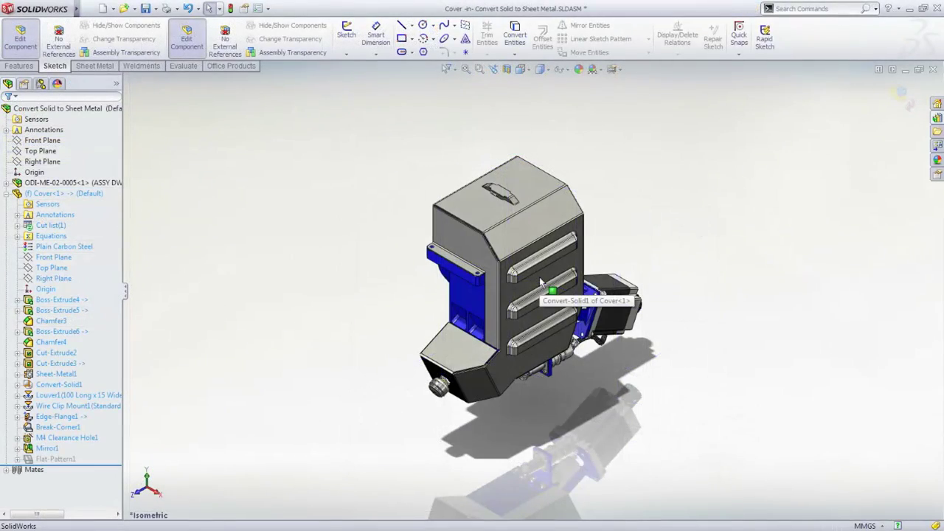
Flatten the sheet-metal cover into its flat pattern, view it Normal To, and bring up more sheet-metal feature options
left_click(540, 281)
left_click(557, 313)
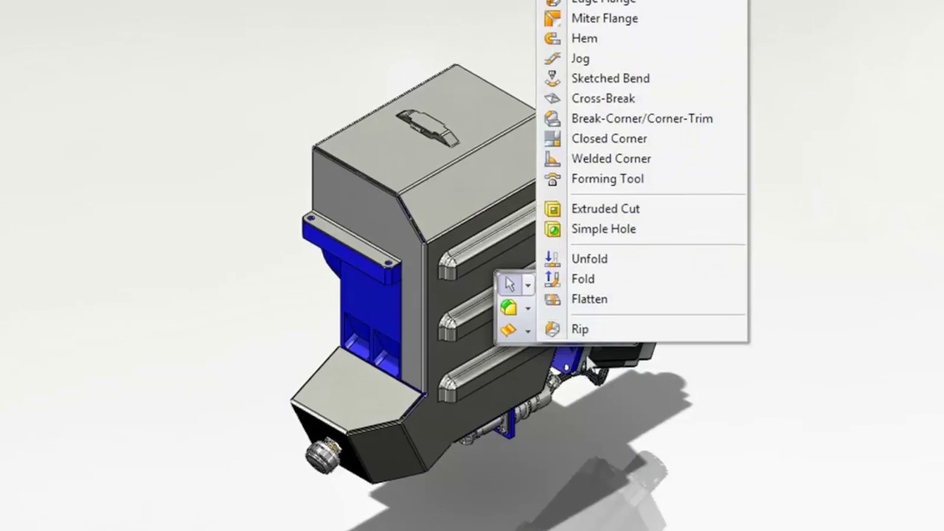
left_click(590, 315)
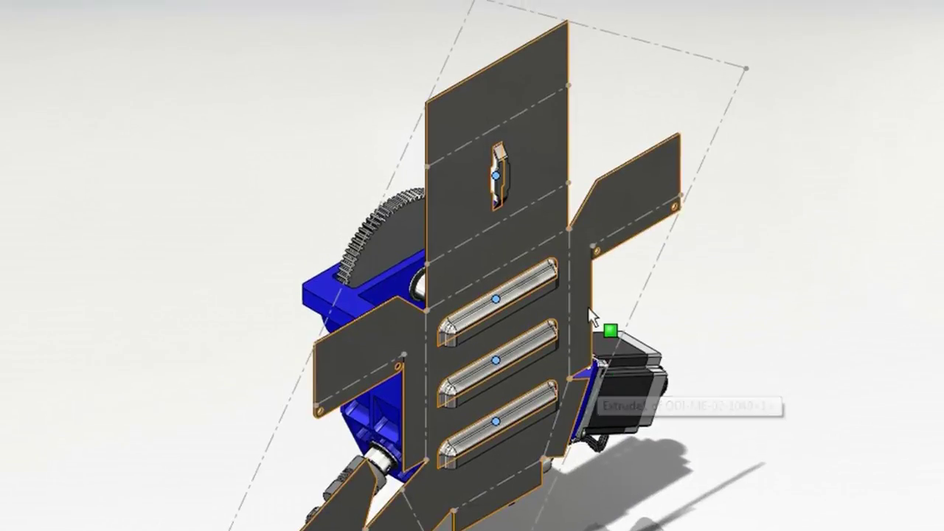
left_click(712, 256)
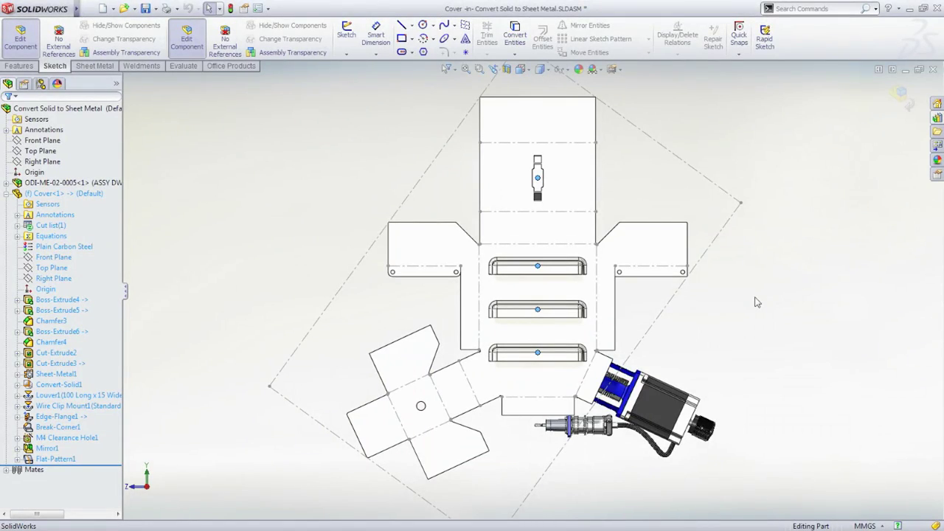
key("s")
left_click(791, 334)
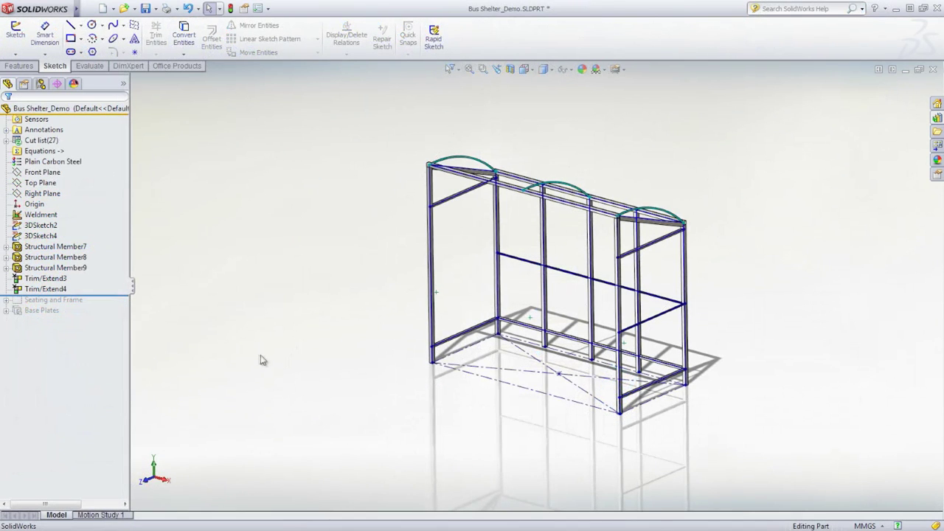
Select 3DSketch2 in the FeatureManager tree to show its dimensions
left_click(40, 225)
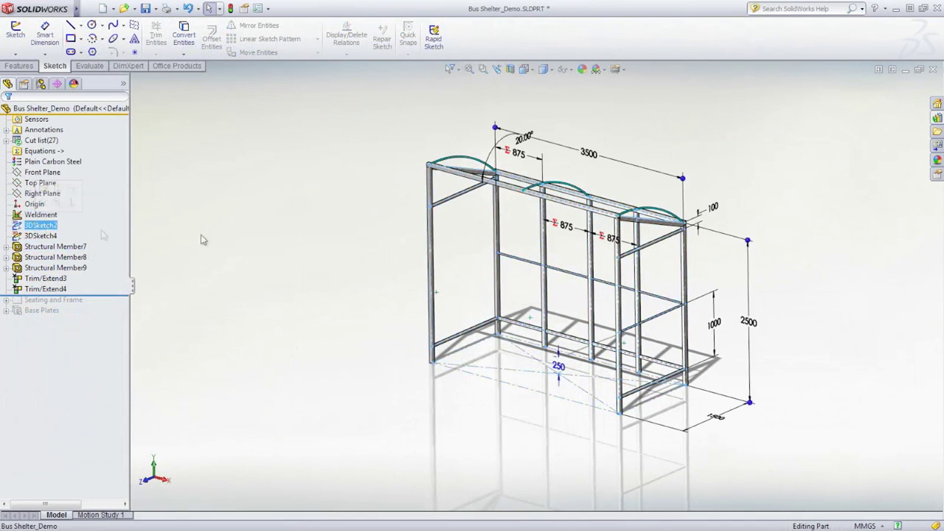
left_click_drag(696, 191, 735, 187)
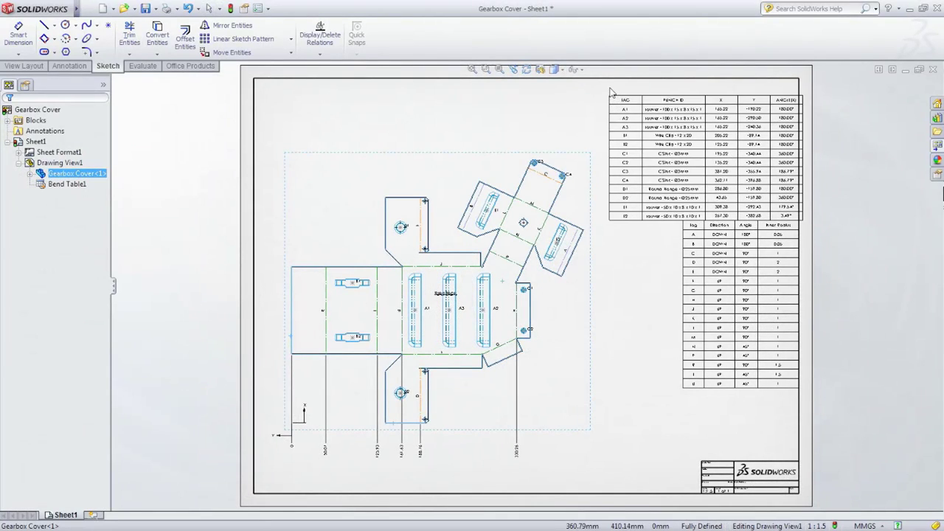
Place the punch table at the sheet's top-right corner and zoom in on it
left_click(608, 83)
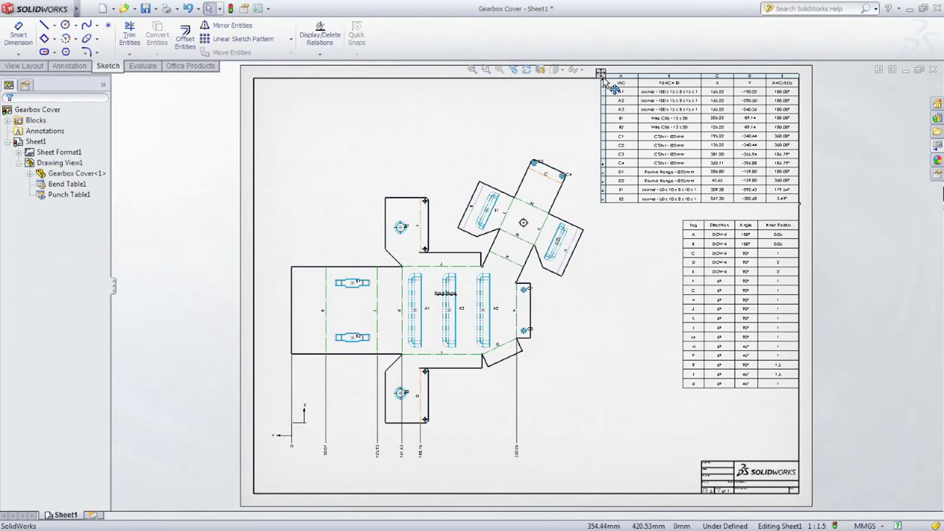
left_click_drag(596, 69, 821, 220)
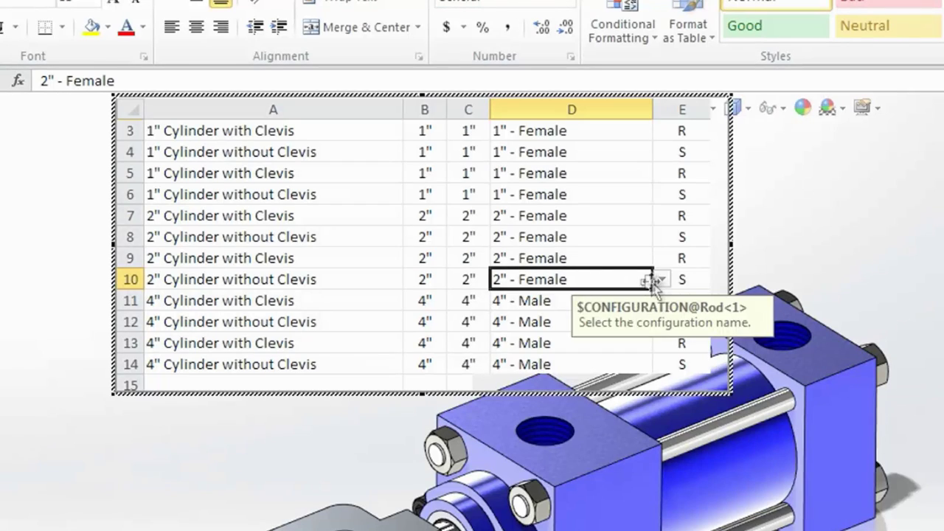
Check cells D10, E10 and C10, keeping D10 at 2" - Female, then close the design table
left_click(494, 225)
left_click(493, 229)
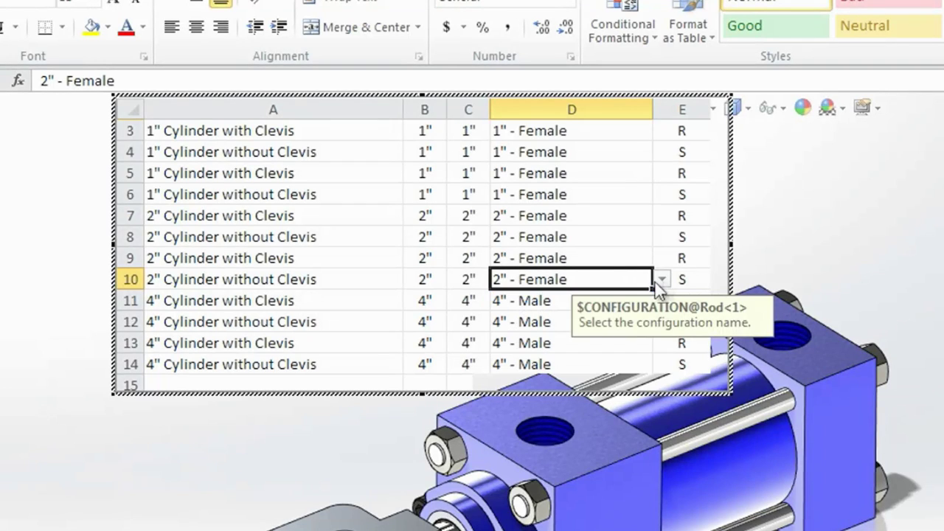
left_click(689, 278)
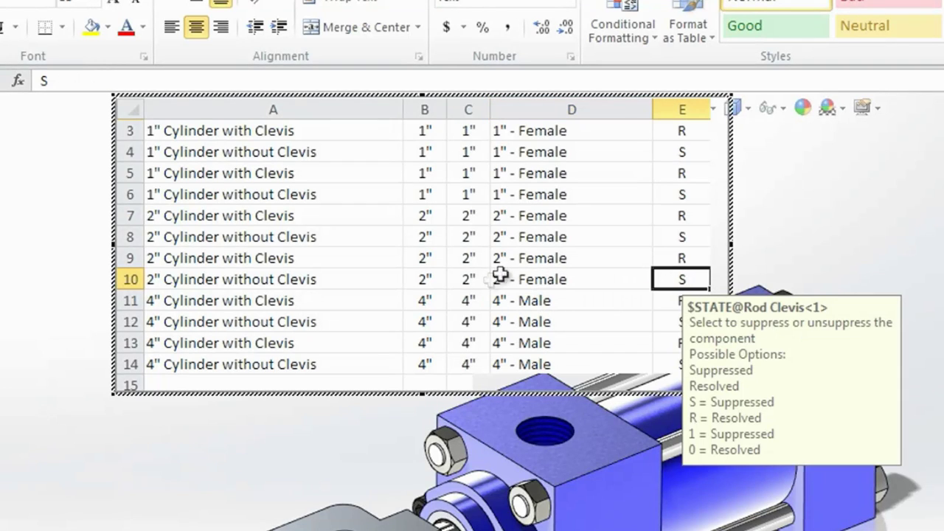
left_click(477, 280)
left_click(500, 280)
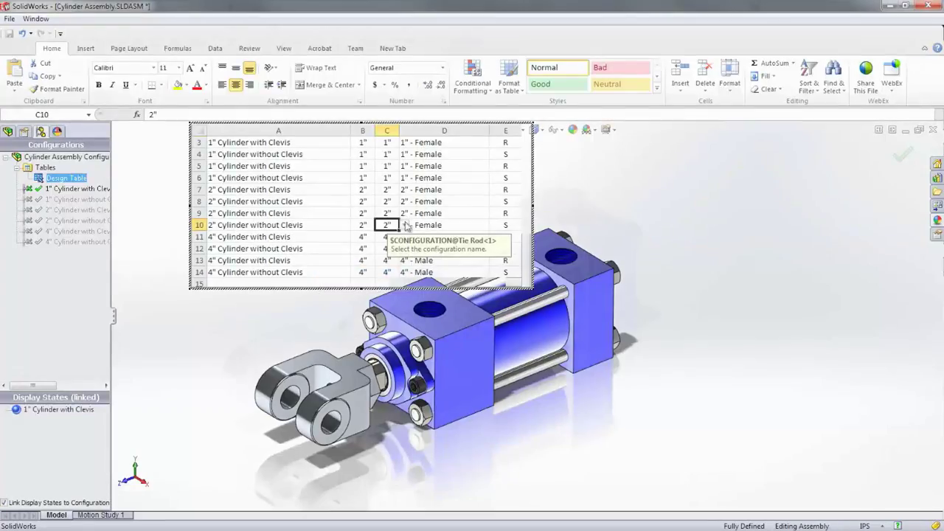
left_click(91, 195)
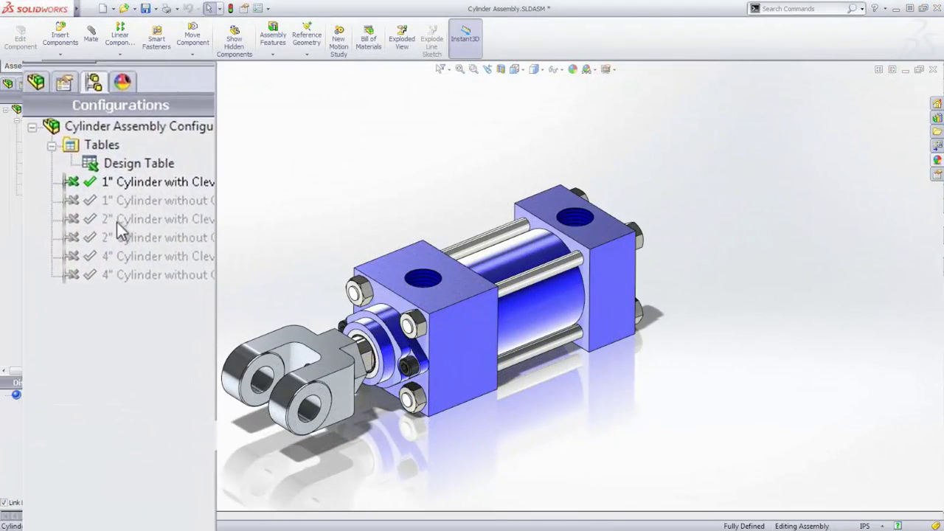
Switch to 2" Cylinder with Clevis, then 4" Cylinder without Clevis, ending on 2" Cylinder without Clevis
left_click(55, 164)
double_click(117, 222)
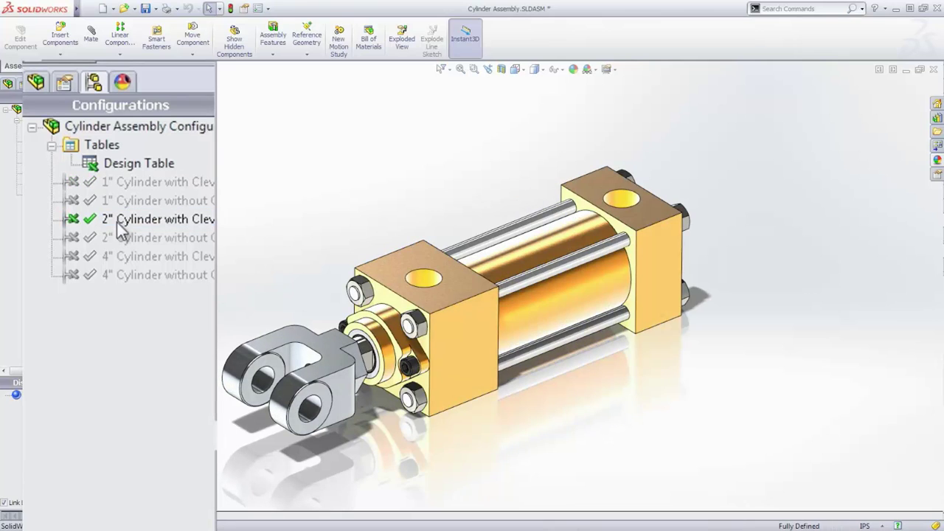
double_click(116, 274)
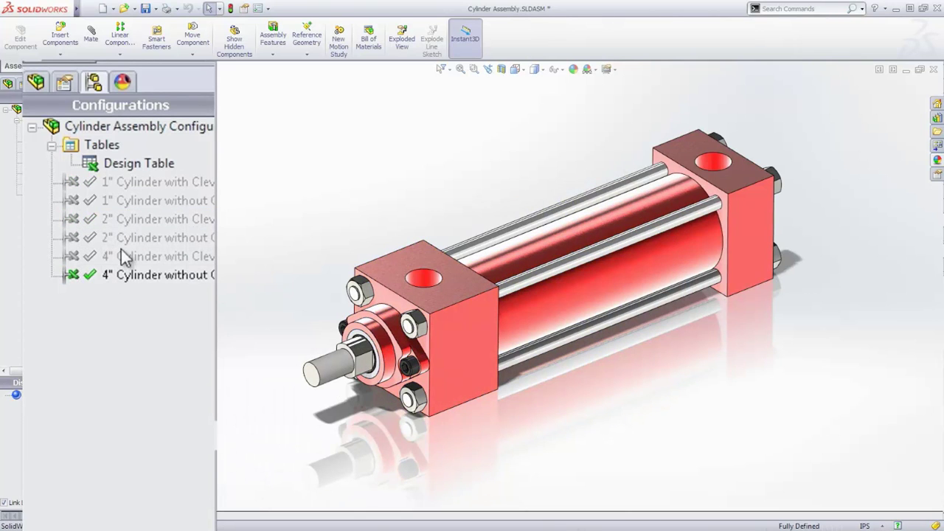
double_click(121, 237)
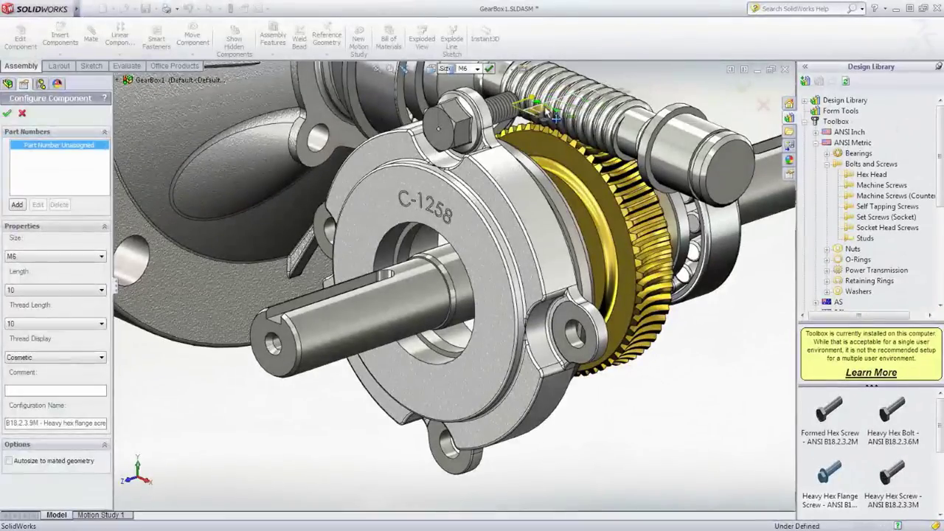
Create a feature-driven pattern of the hex flange screw, driven by the hole
left_click(448, 132)
left_click(463, 149)
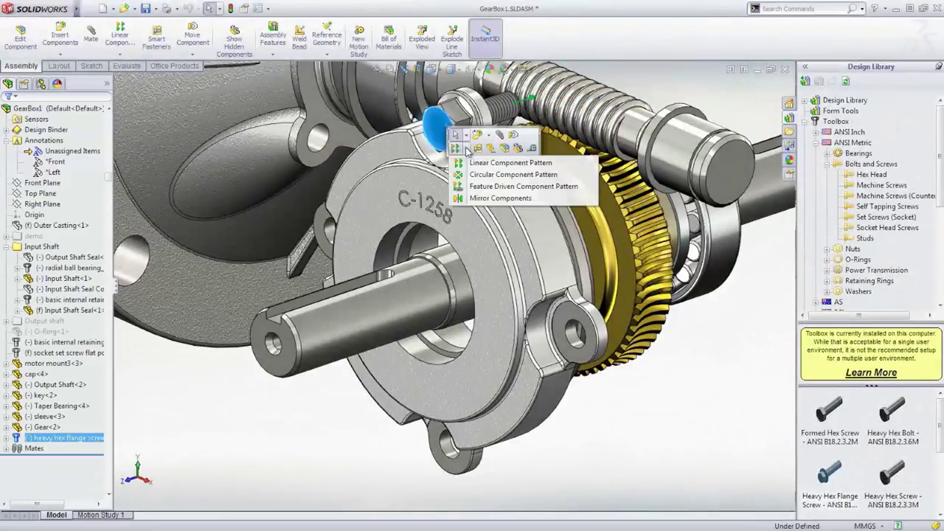
left_click(516, 186)
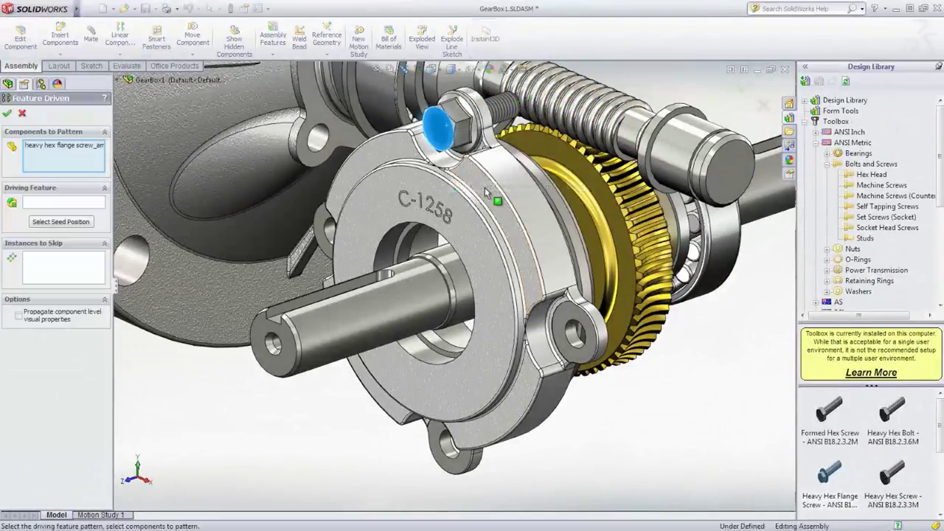
left_click(574, 329)
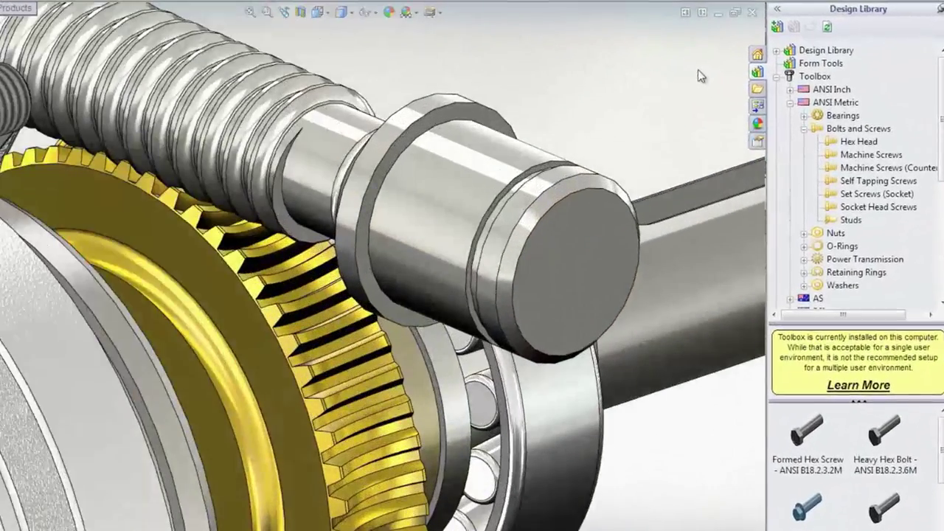
left_click(941, 236)
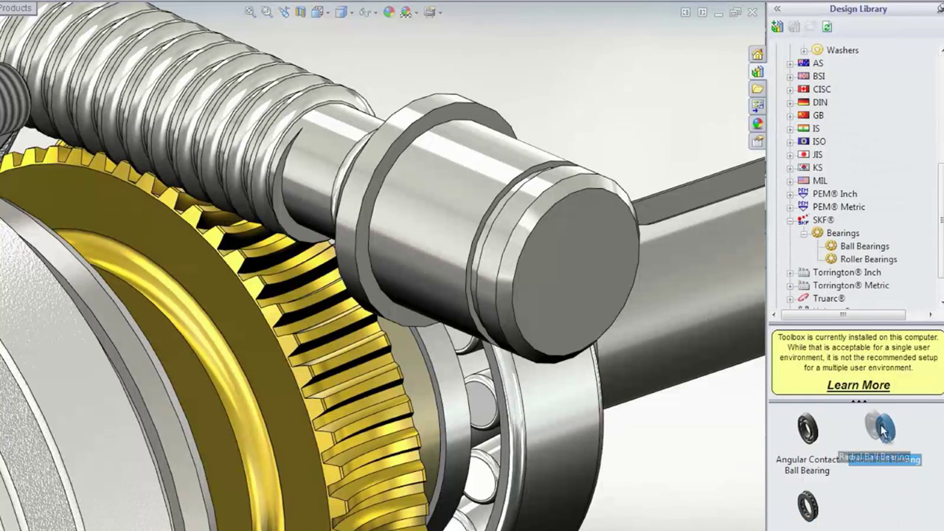
Drop an SKF radial ball bearing onto the shaft end and set its size to 6203
left_click_drag(883, 431, 496, 243)
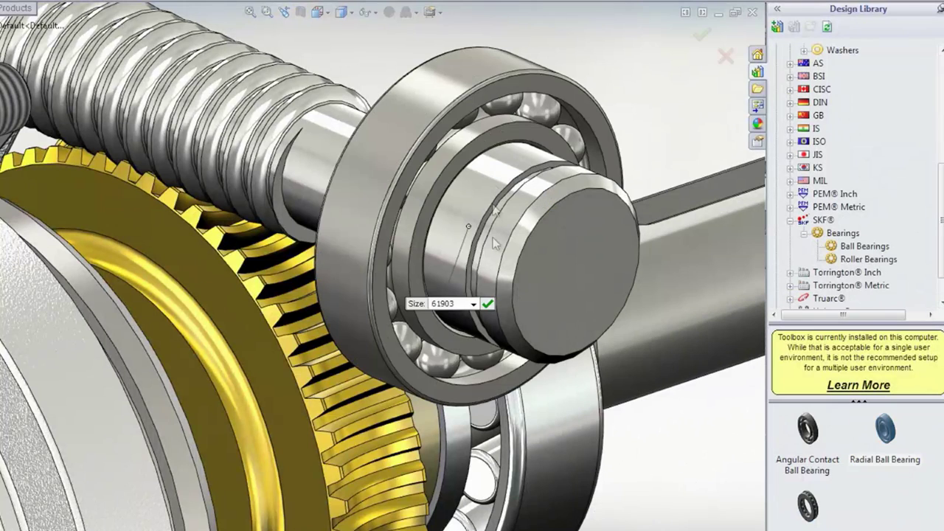
left_click(472, 304)
left_click(442, 47)
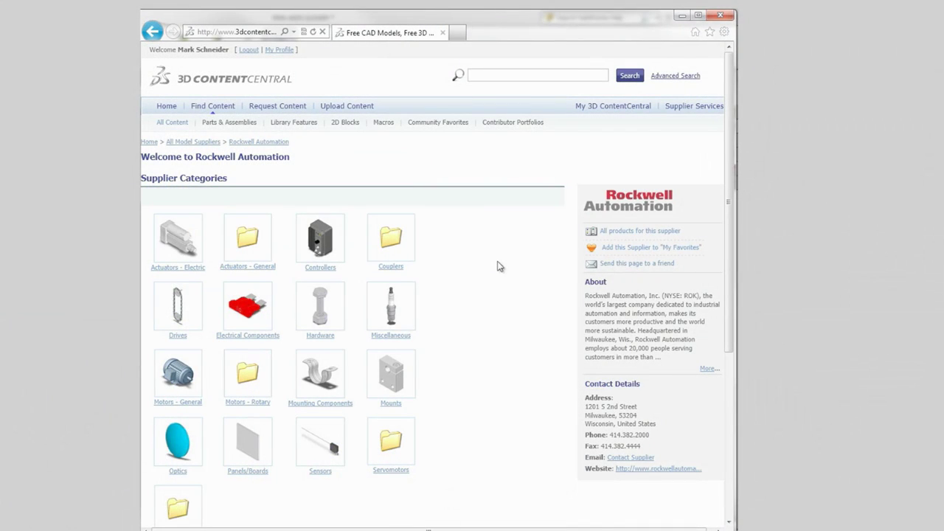
Under Motors - General, open Rockwell's MPM Medium Inertia Servo Motor and preview configuration MPM-B1153F-xx74xx
left_click(176, 378)
left_click(352, 408)
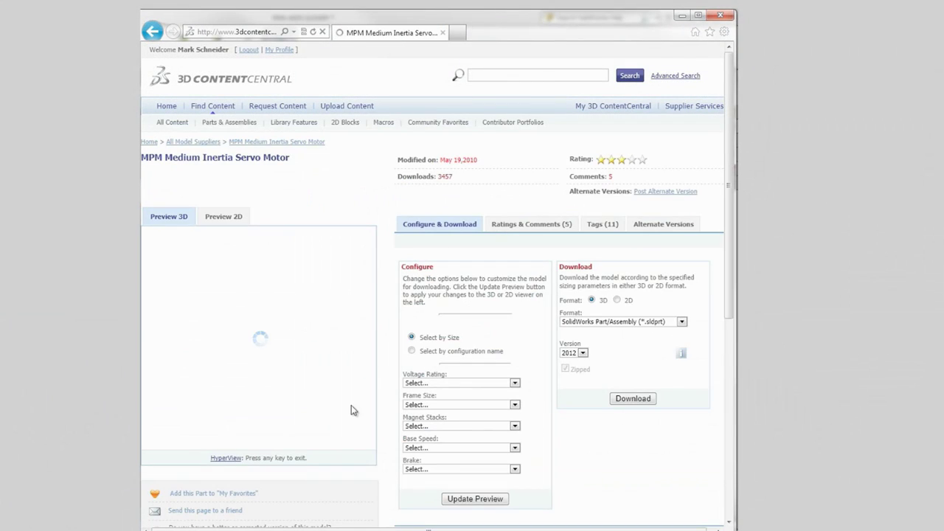
left_click(412, 351)
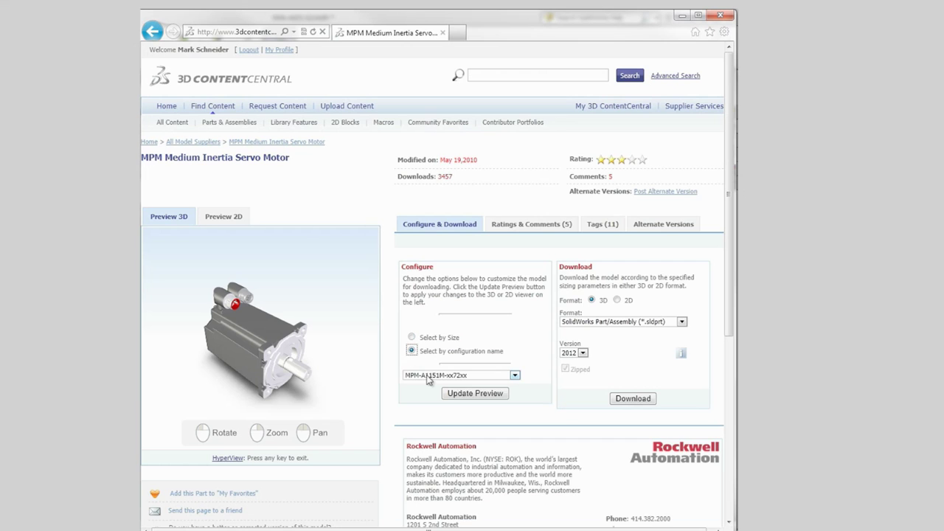
left_click(428, 378)
left_click(442, 288)
left_click(463, 498)
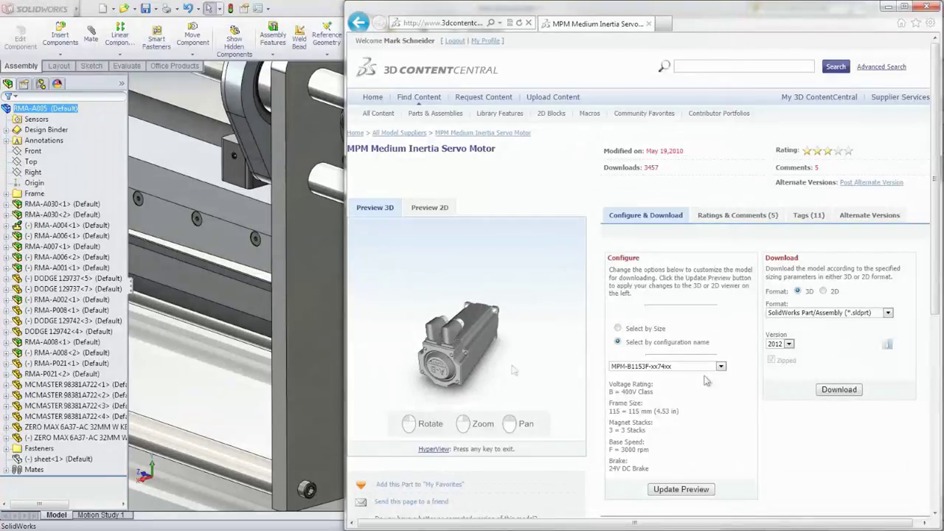
Download the configured MPM-B1153F-xx74xx servo motor model from 3D ContentCentral
left_click(829, 391)
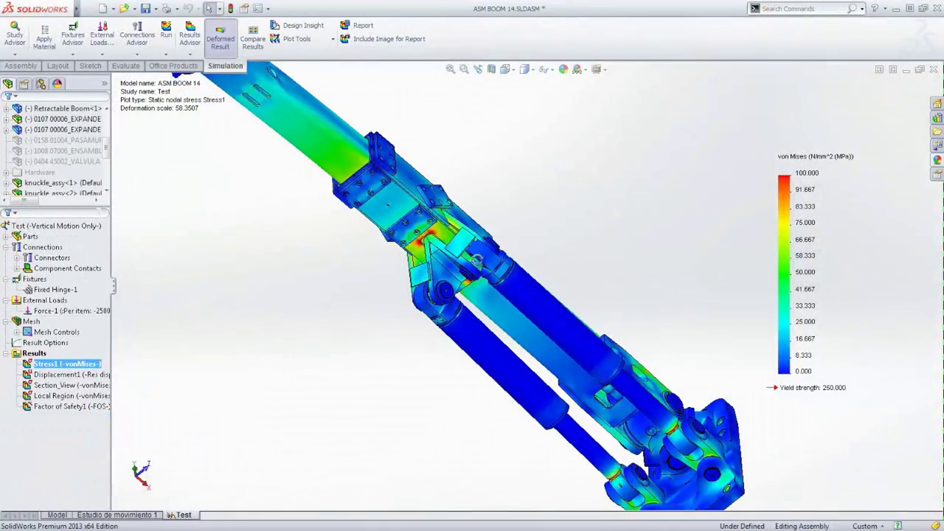
Orbit the ASM BOOM 14 stress plot to a horizontal side view of the boom
middle_click_drag(450, 339, 383, 398)
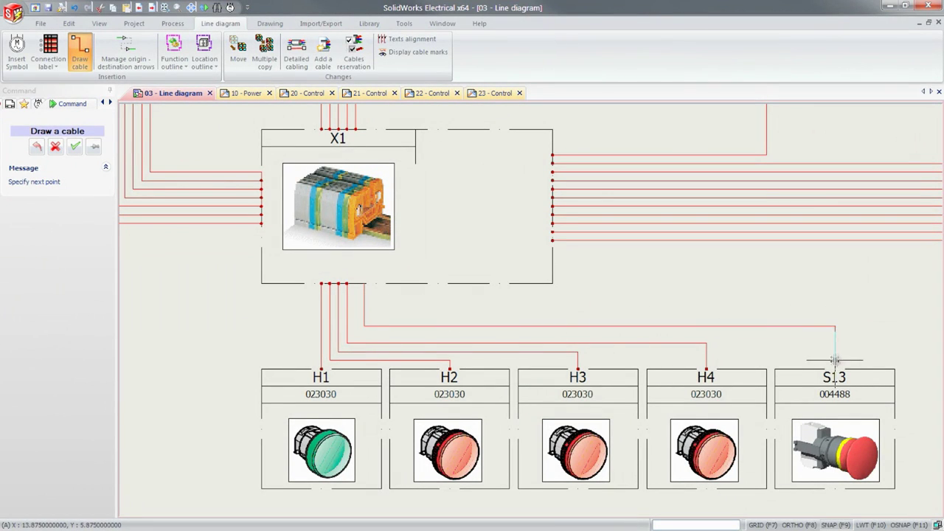
Review the X1-to-S13 wire's detailed cabling and the X1 terminal strip list, then close both
double_click(704, 324)
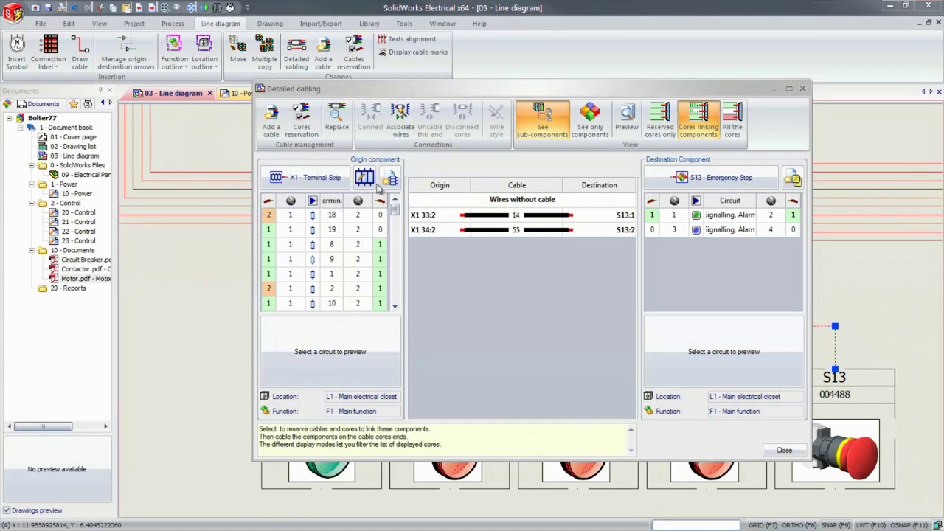
left_click(368, 182)
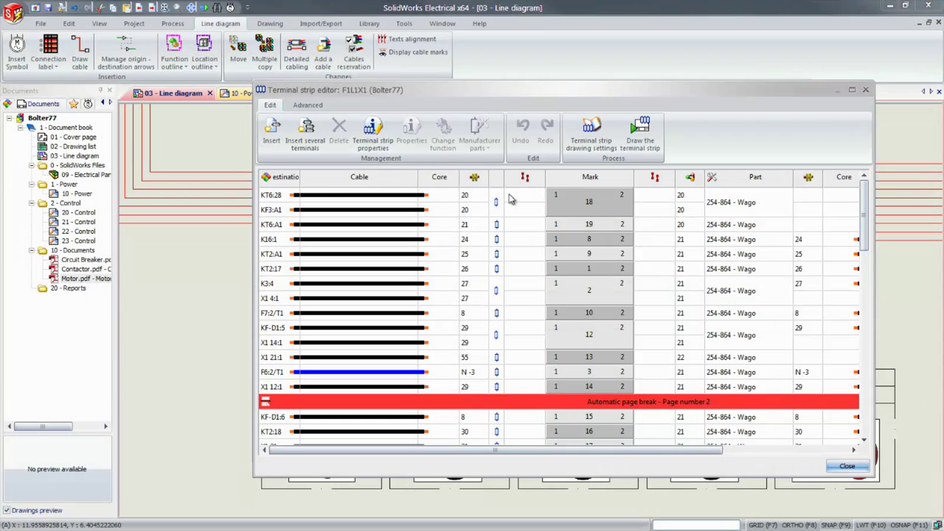
left_click_drag(863, 243, 868, 429)
left_click(846, 466)
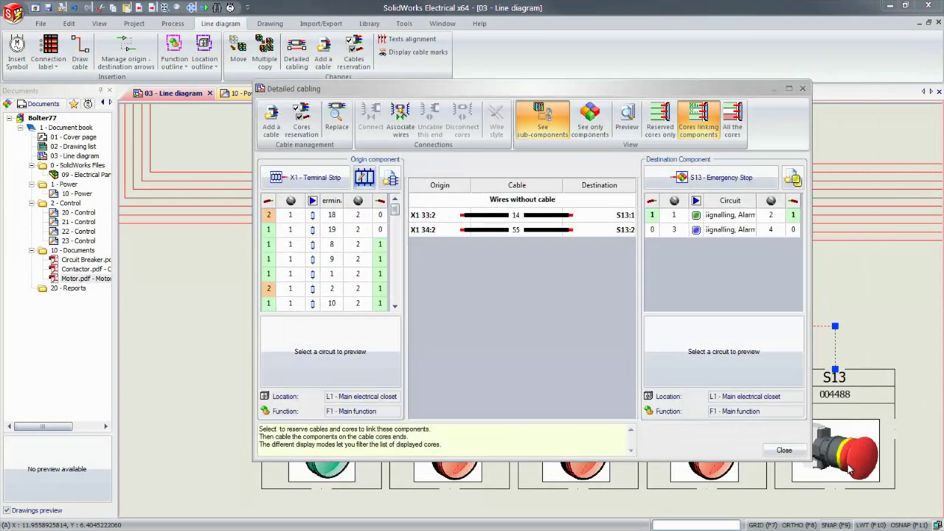
left_click(785, 451)
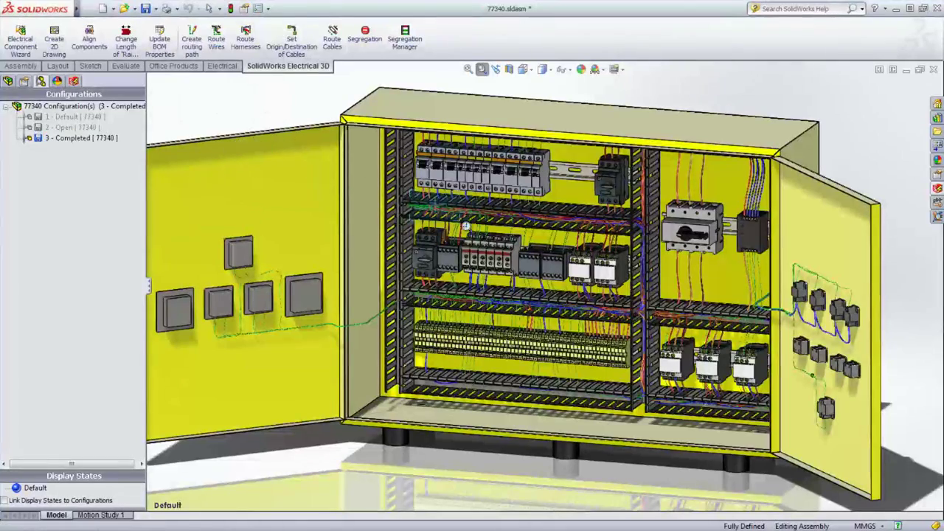
scroll(647, 314, "down", 5)
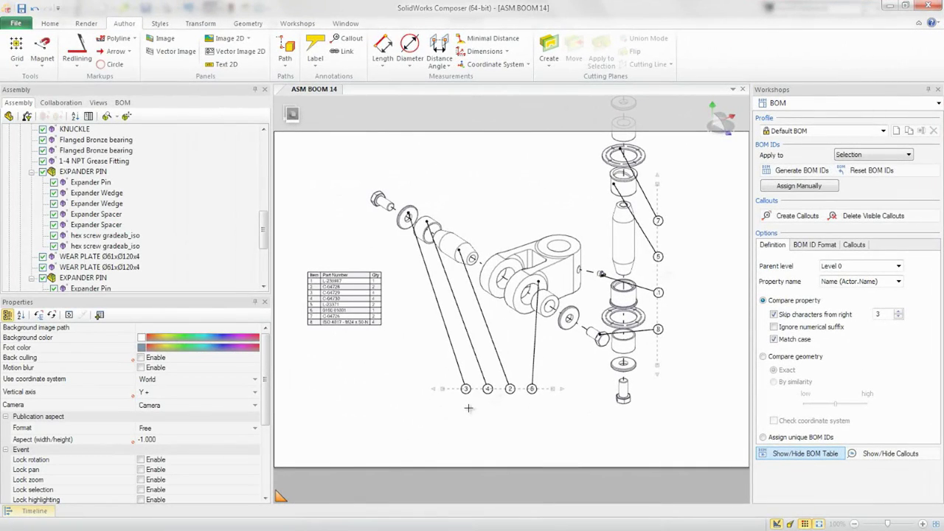
Realign the magnetic line holding balloons 3, 4, 2 and 6 to the hex screw's axis
scroll(468, 408, "up", 5)
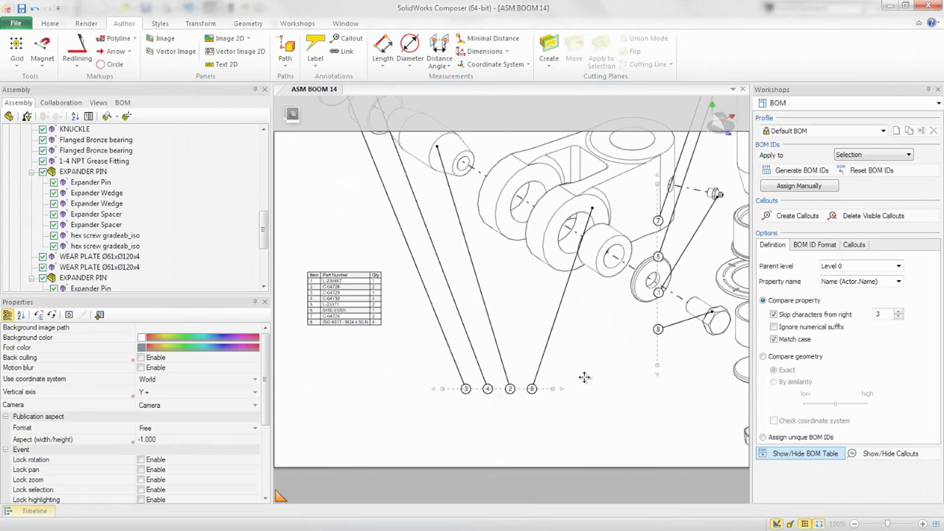
left_click(531, 389)
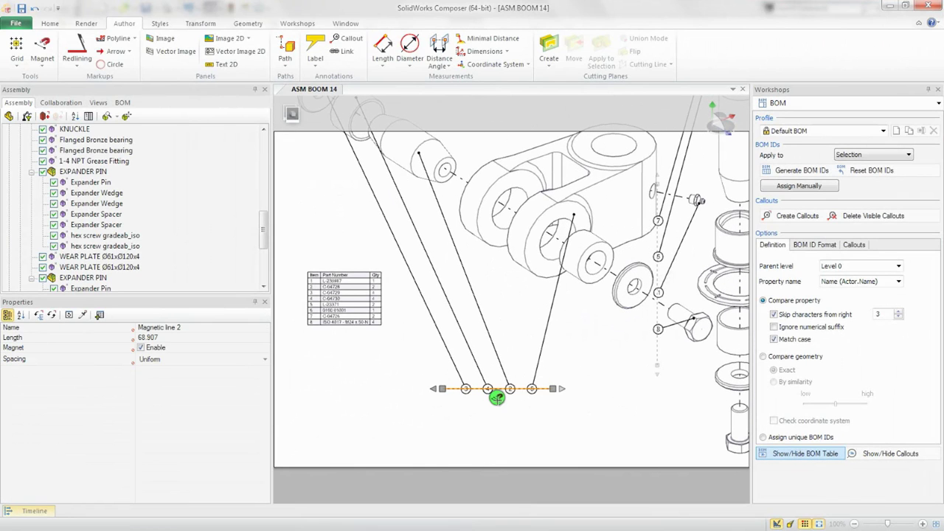
left_click(497, 398)
left_click(693, 324)
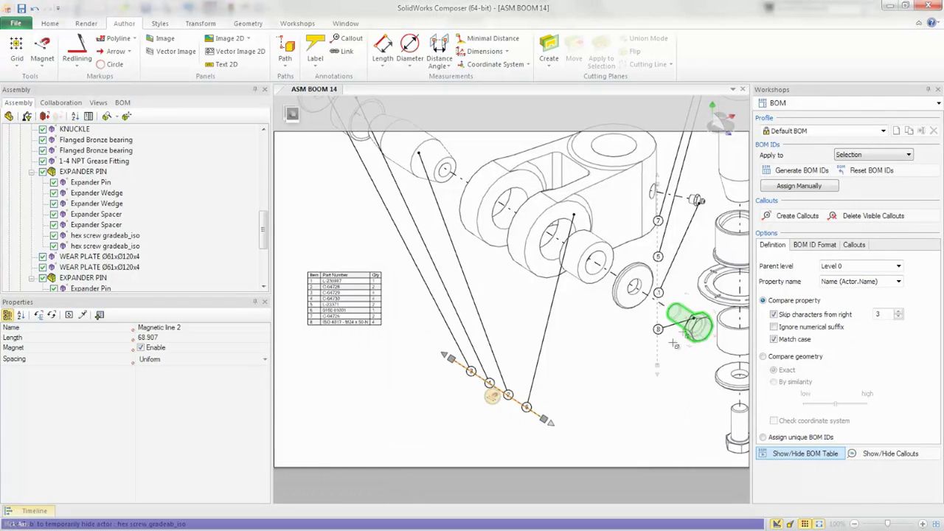
left_click(601, 389)
Zoom out and pan to frame the exploded assembly, then select Magnetic line 2
scroll(594, 385, "down", 3)
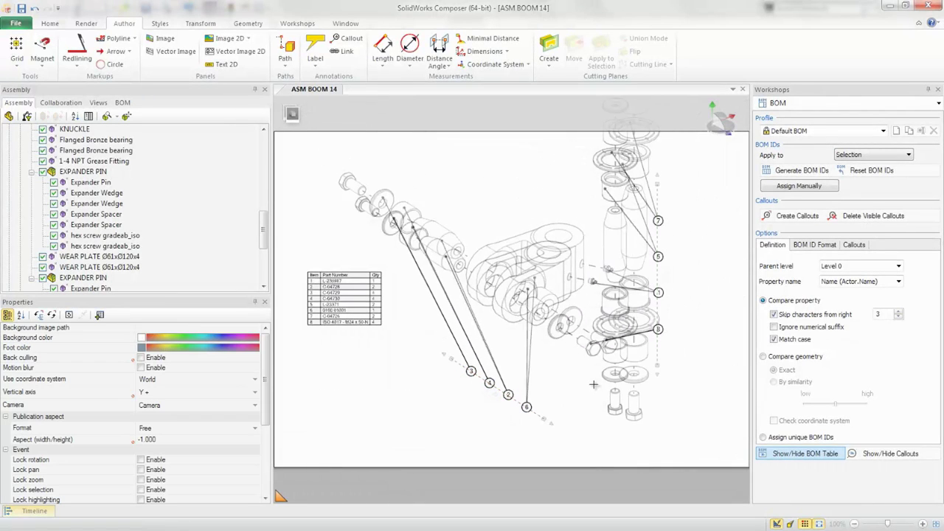
right_click_drag(637, 379, 639, 380)
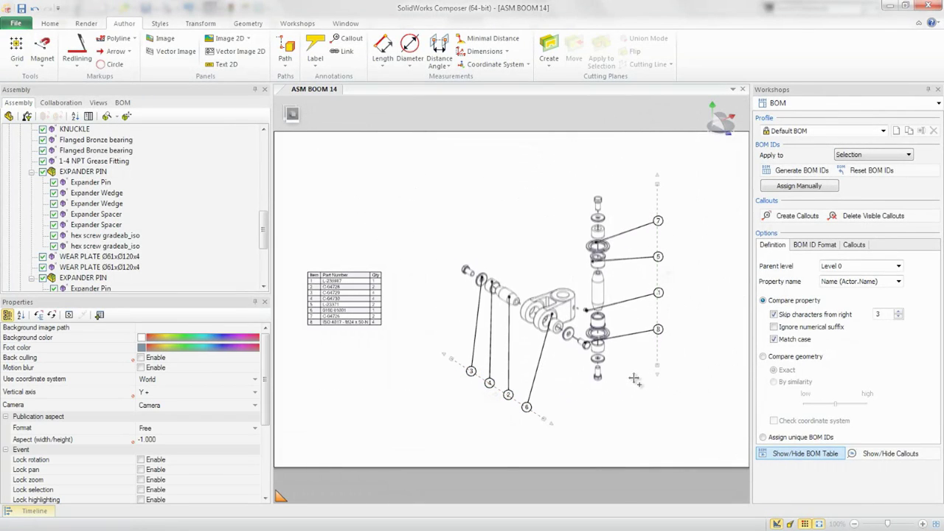
right_click_drag(646, 416, 548, 410)
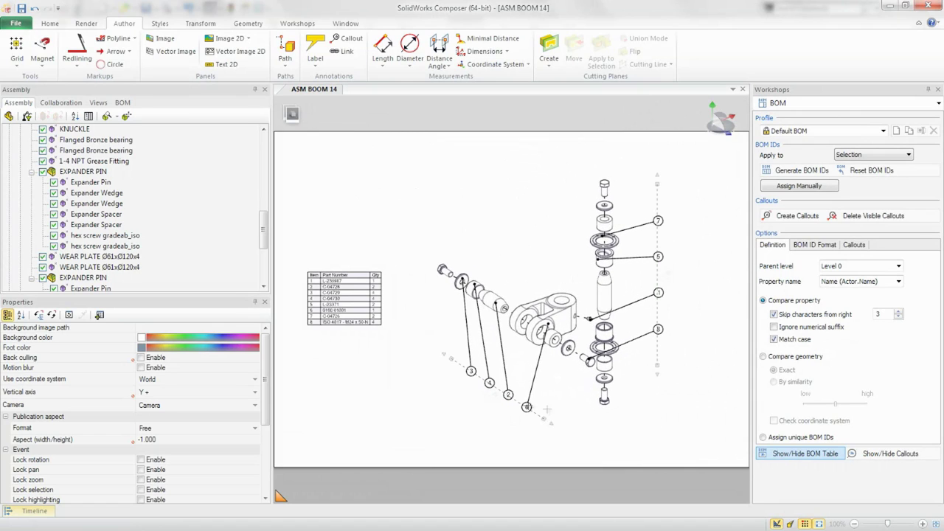
left_click(517, 397)
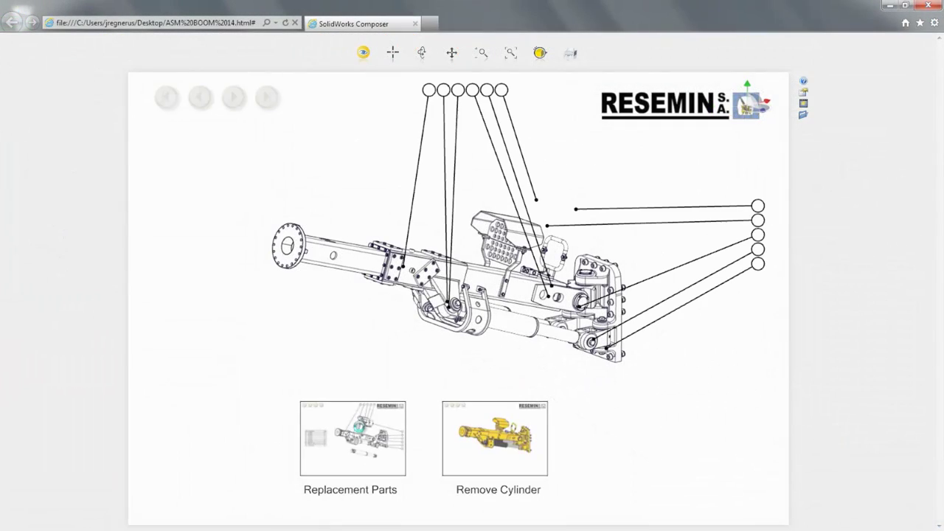
Show the Replacement Parts view and animate to a close-up of a clicked part
left_click(359, 428)
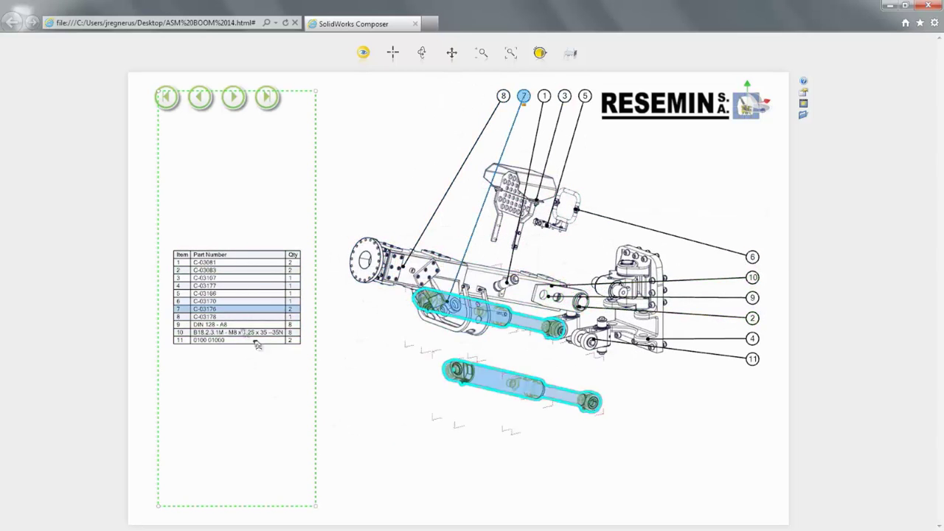
left_click(603, 350)
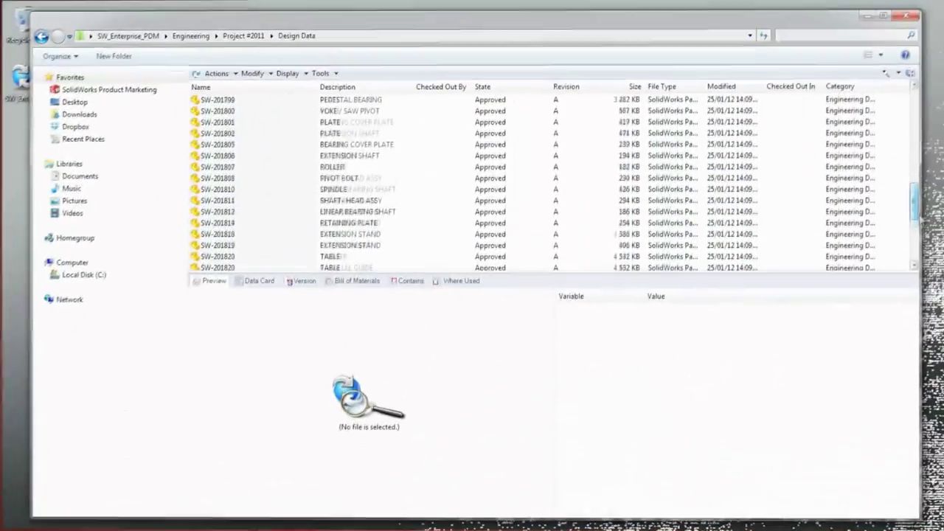
Preview END CAP drawing SW-301767 zoomed to its top view, then apply the Create ECO state change
scroll(919, 220, "down", 5)
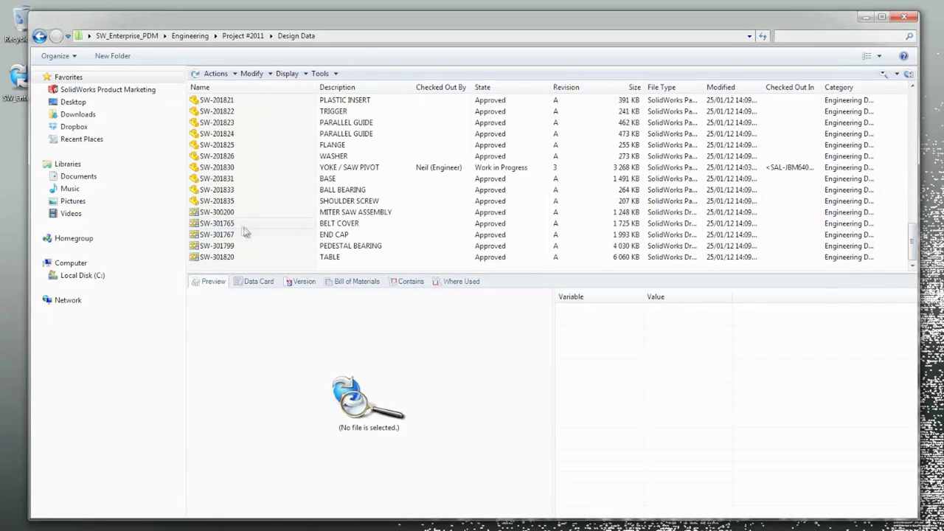
left_click(242, 236)
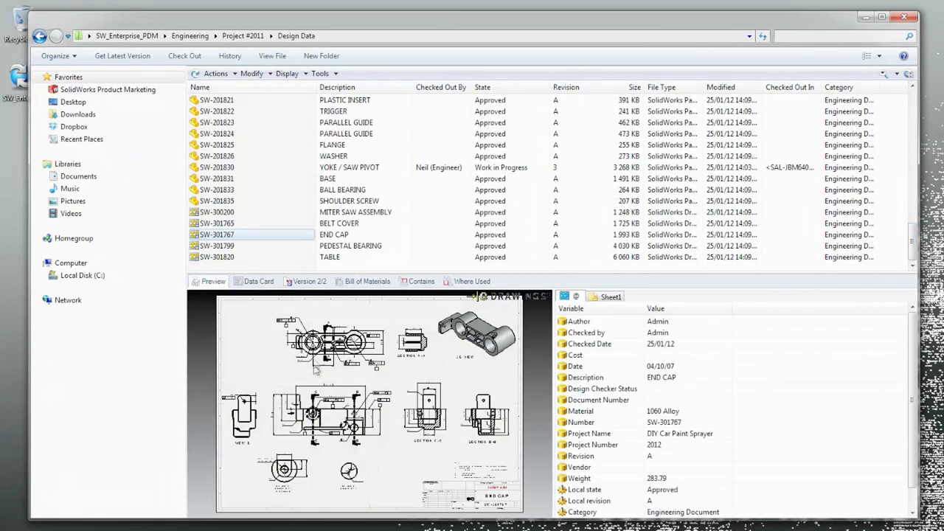
double_click(335, 353)
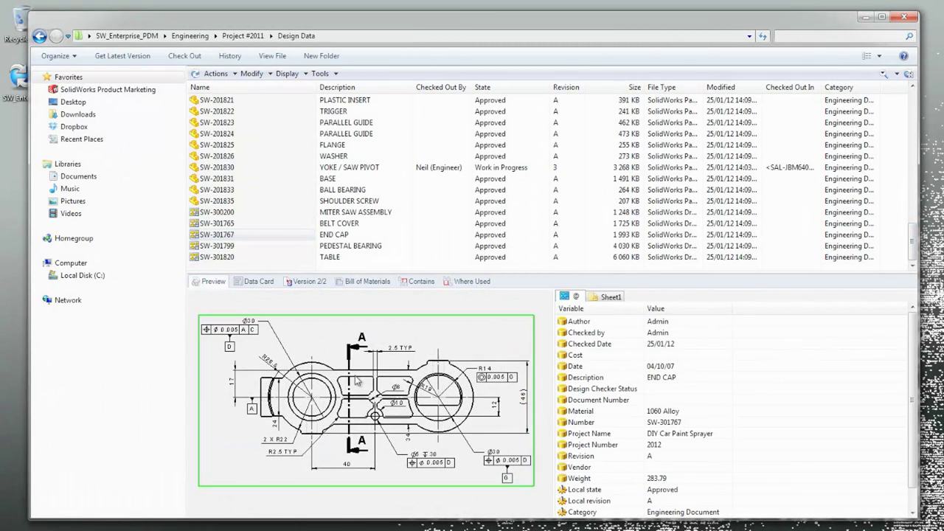
right_click(244, 237)
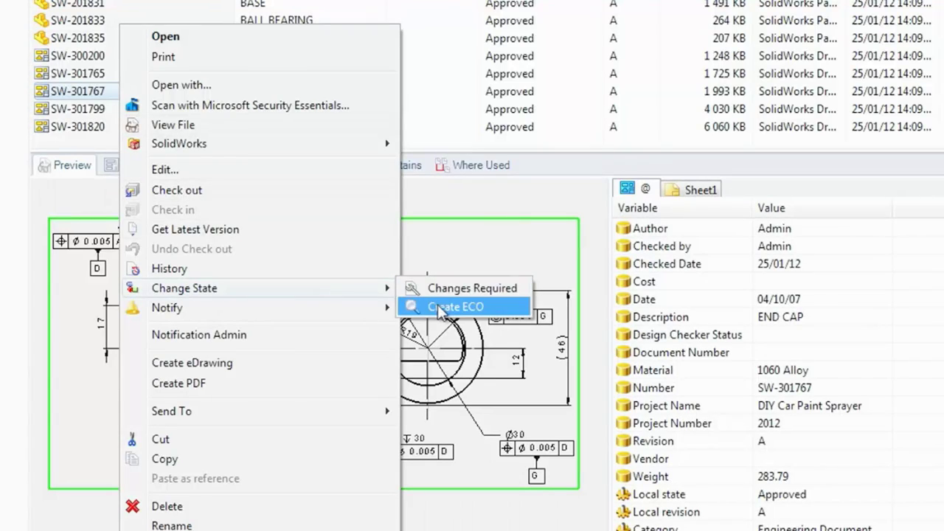
left_click(441, 307)
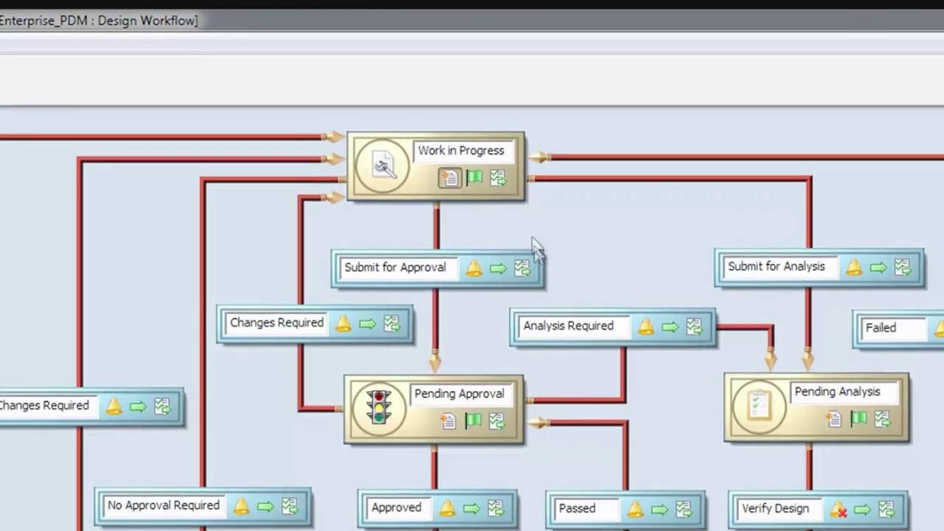
left_click(523, 190)
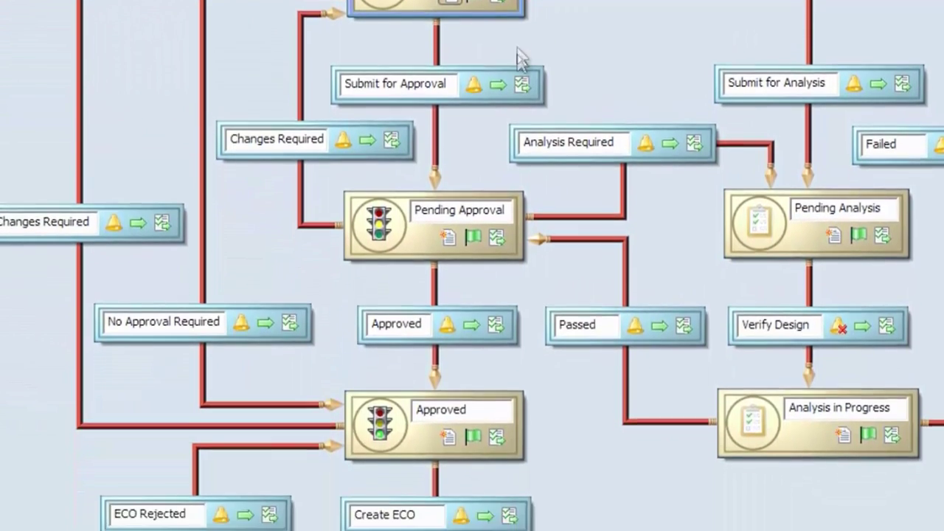
left_click(516, 96)
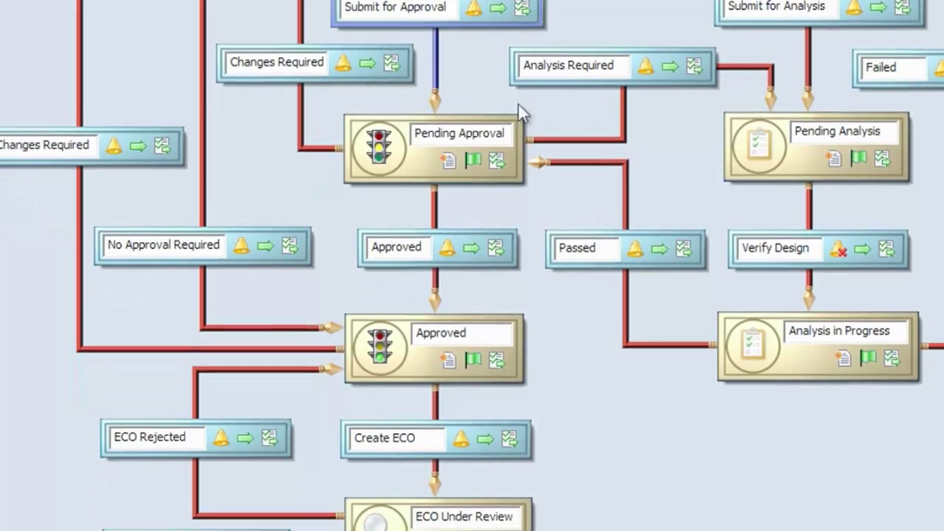
left_click(517, 116)
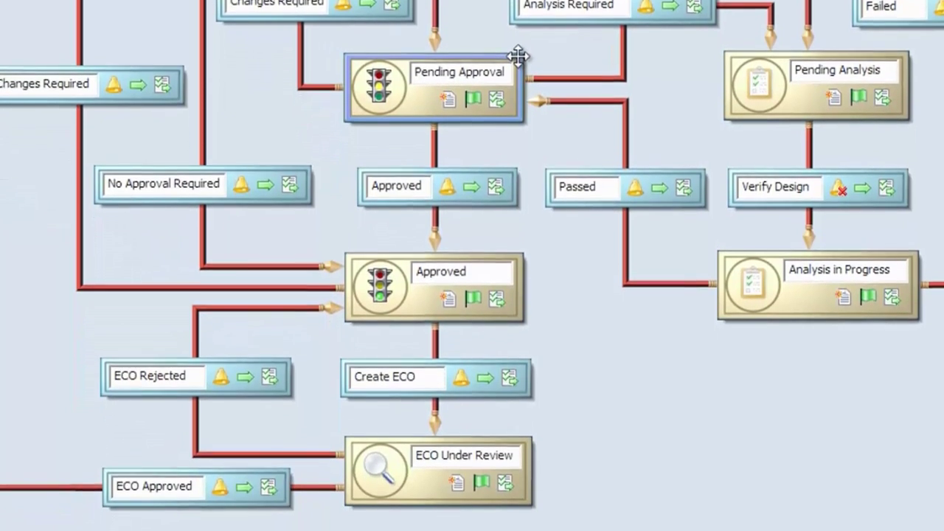